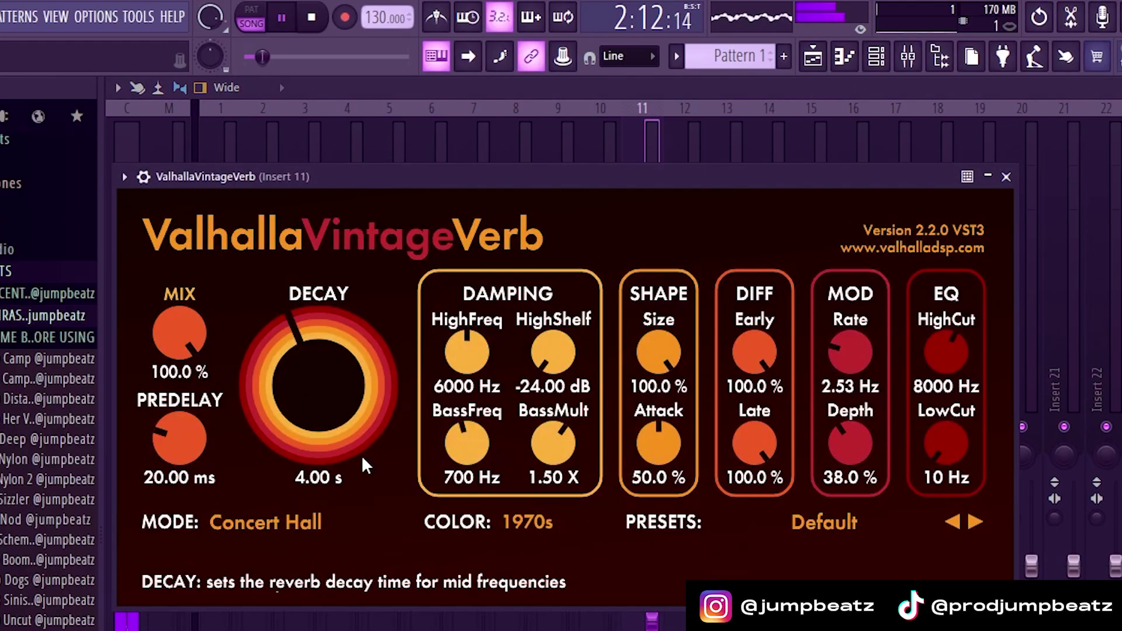
Step: Lower the reverb's predelay, mix and decay in ValhallaVintageVerb, and raise its low cut
left_click_drag(180, 439, 179, 497)
left_click_drag(180, 333, 180, 539)
left_click_drag(319, 386, 318, 421)
left_click_drag(946, 444, 943, 410)
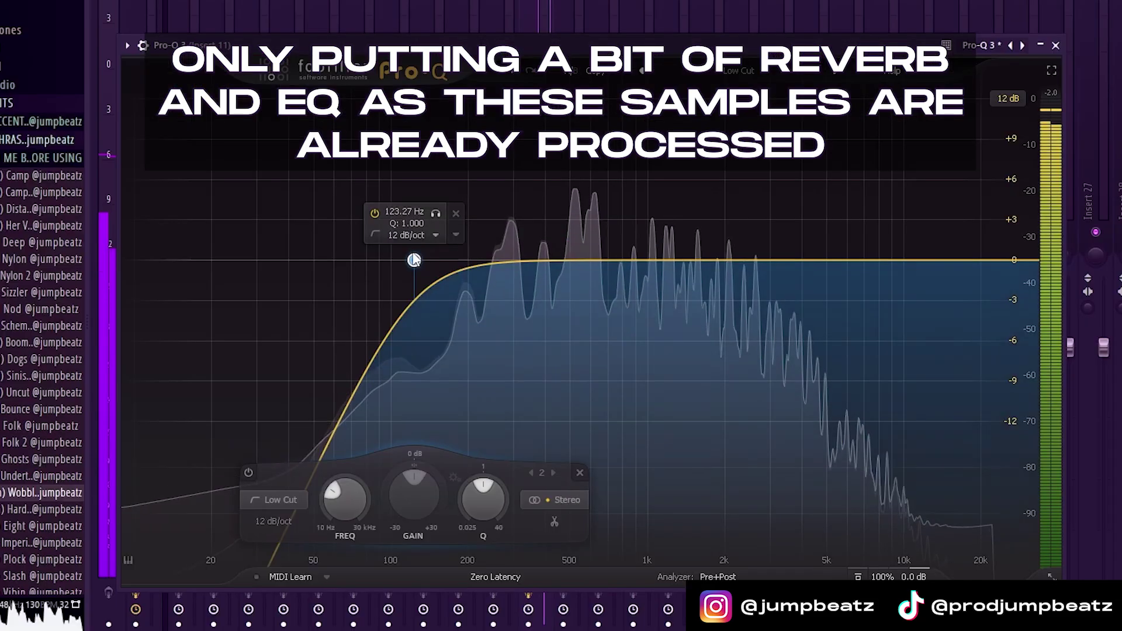
Step: Shape the sample's EQ with a shallow cut around 250 Hz, a slight boost around 2 kHz and a gentle dip around 7 kHz
left_click_drag(462, 275, 469, 302)
left_click_drag(664, 261, 674, 228)
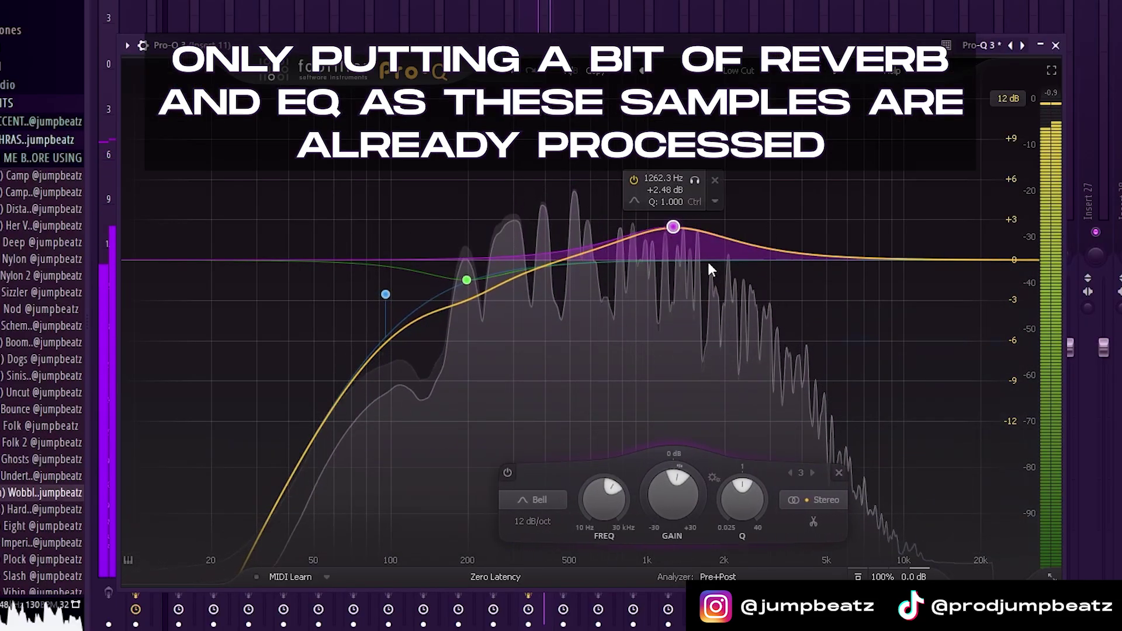
left_click_drag(793, 261, 867, 288)
left_click_drag(677, 230, 726, 251)
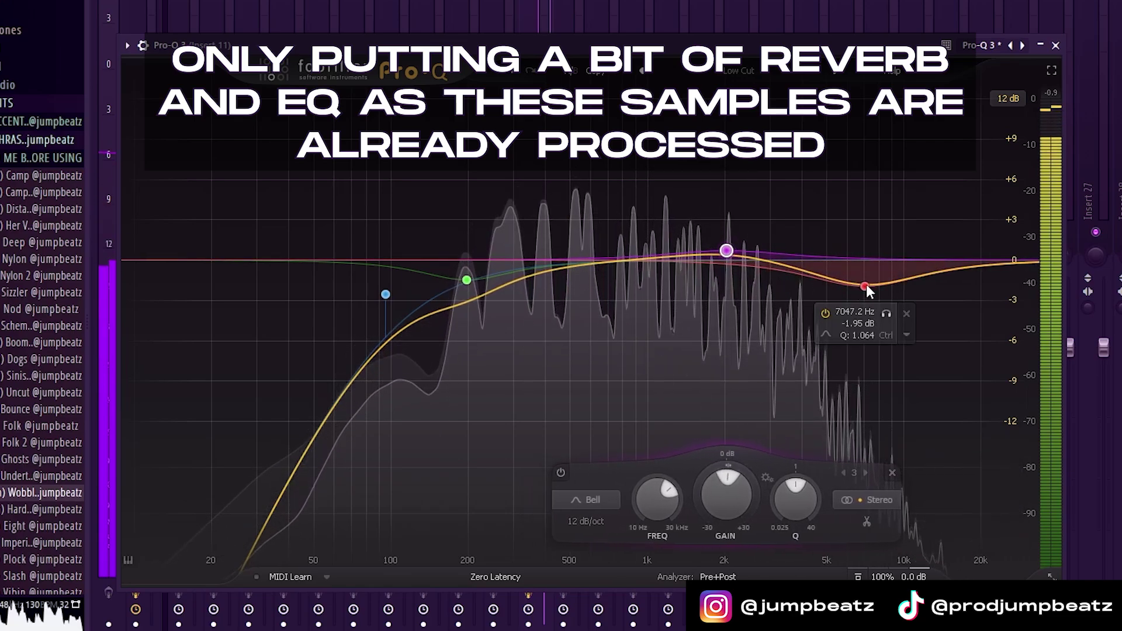
left_click_drag(866, 284, 864, 271)
left_click_drag(466, 280, 491, 287)
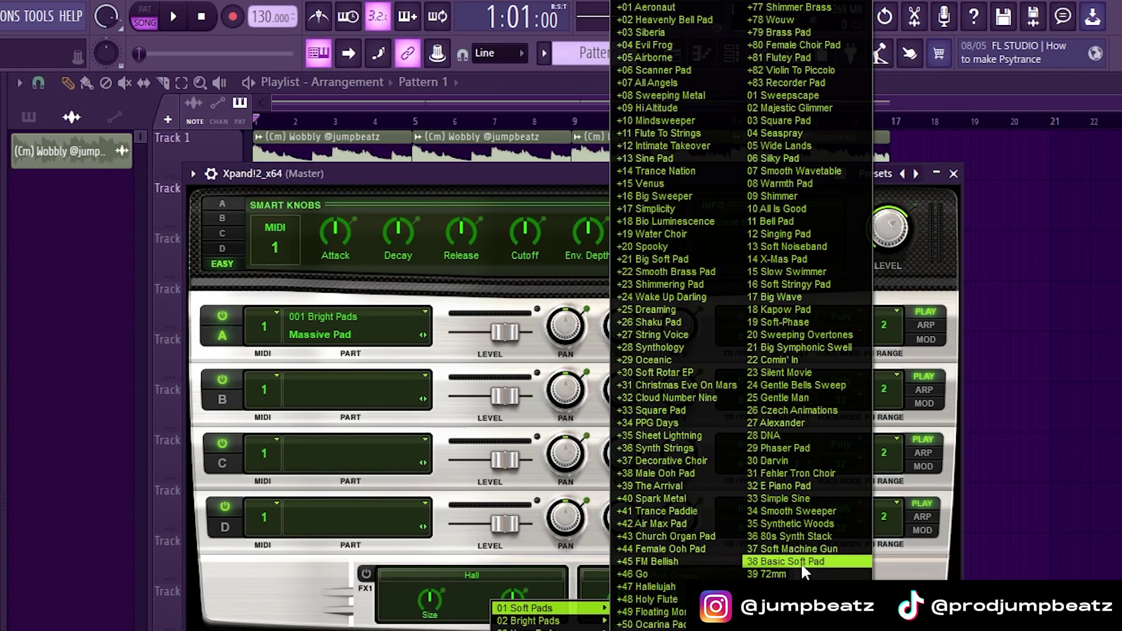
Step: Load the Simple Sine soft pad into part A of Xpand!2 and open its piano roll
left_click(782, 498)
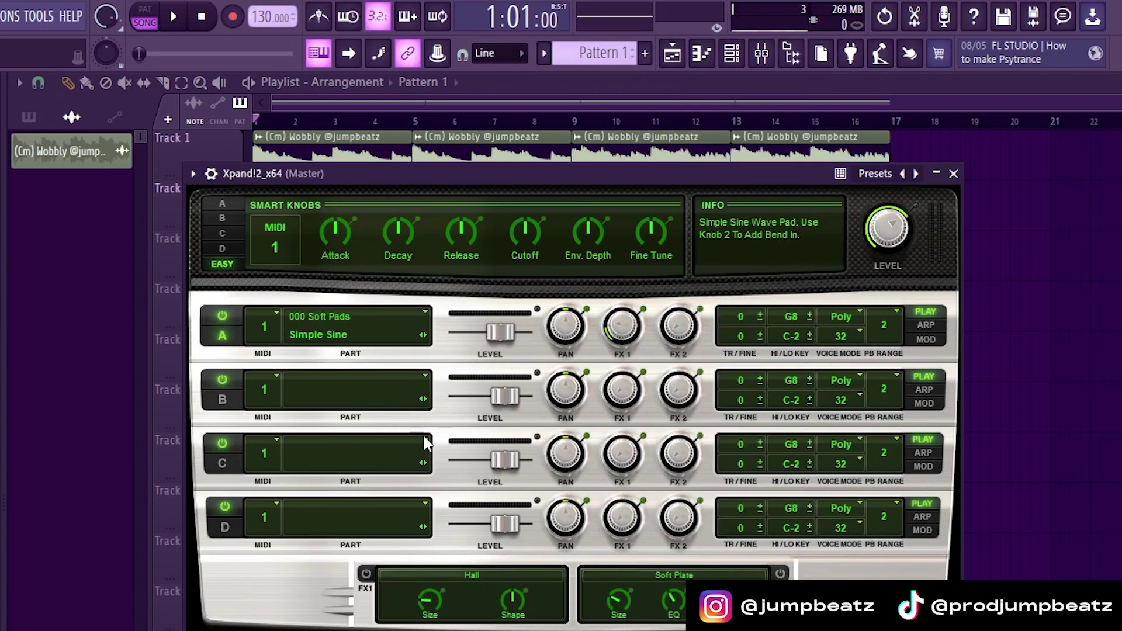
right_click(182, 188)
left_click(206, 194)
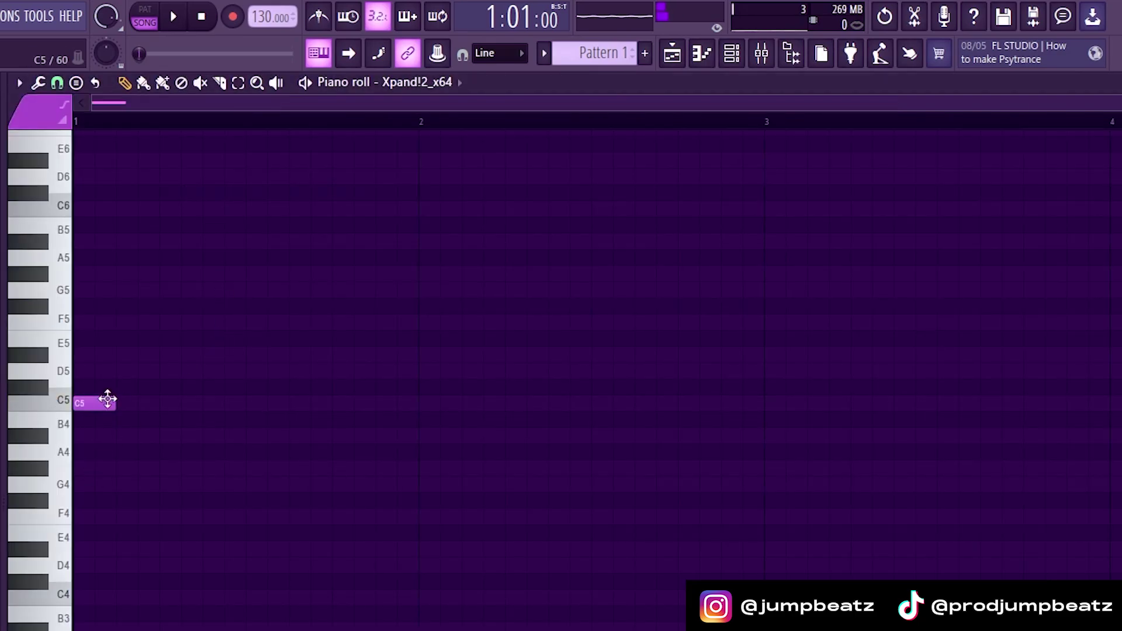
Step: Extend the C5 note to one full bar, raise it an octave to C6 and audition it
left_click_drag(115, 403, 415, 403)
key("ctrl+a")
key("ctrl+Up")
key("space")
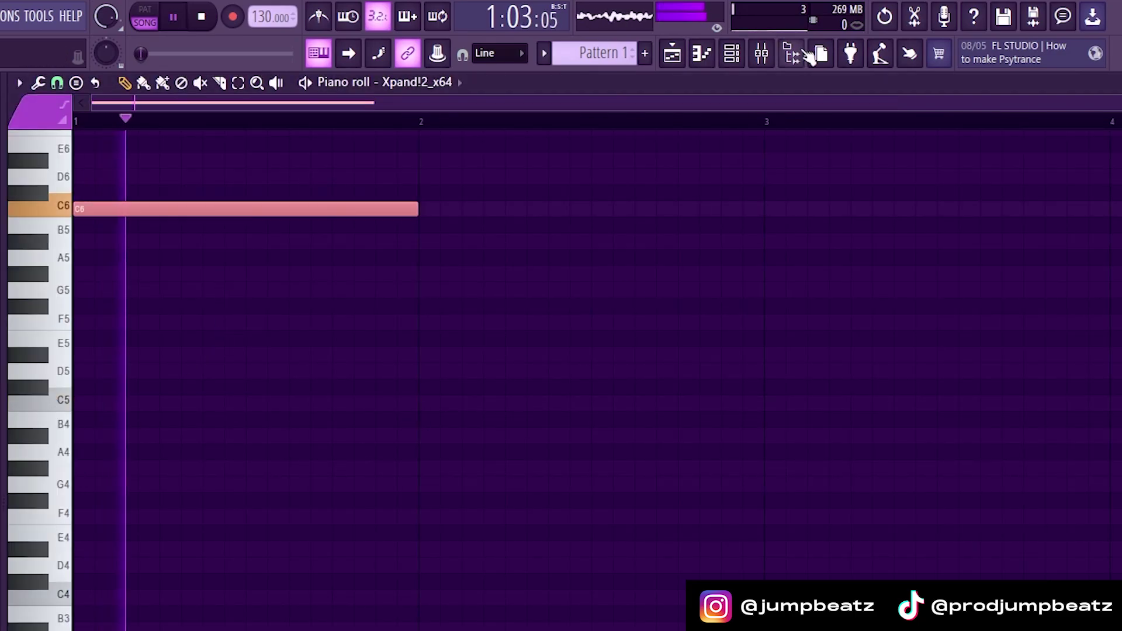
key("space")
left_click(672, 55)
left_click(672, 56)
scroll(252, 368, "up", 3)
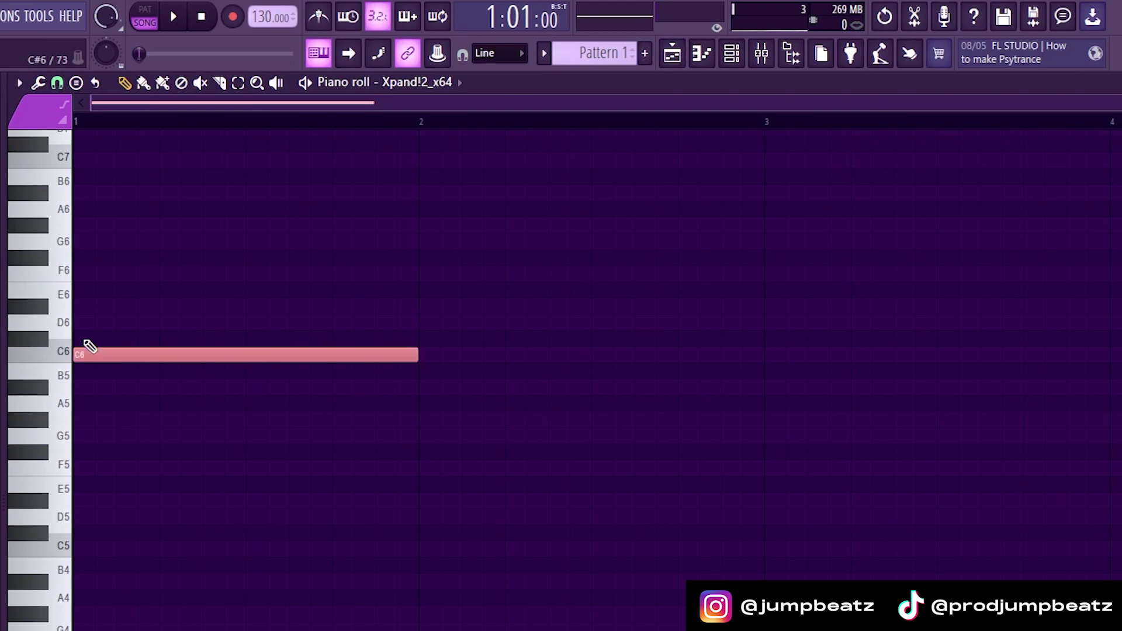
Step: Build a chord on the C6 note with one-bar D#6 and G6 notes and a slightly delayed D7
left_click(92, 307)
left_click_drag(93, 271, 100, 228)
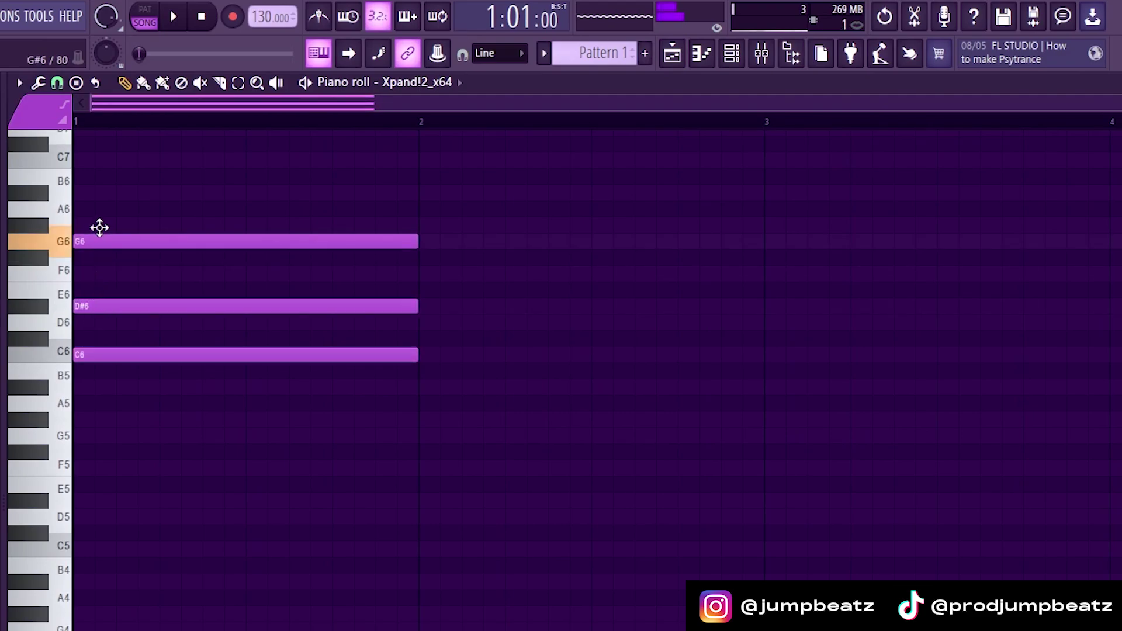
left_click(98, 322)
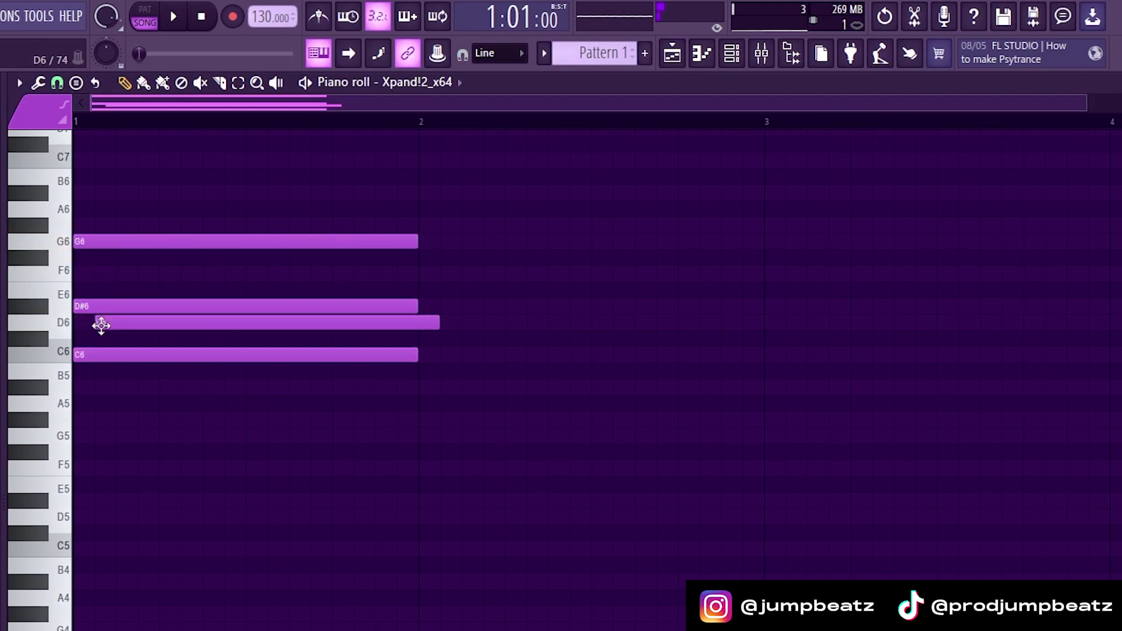
key("ctrl+Up")
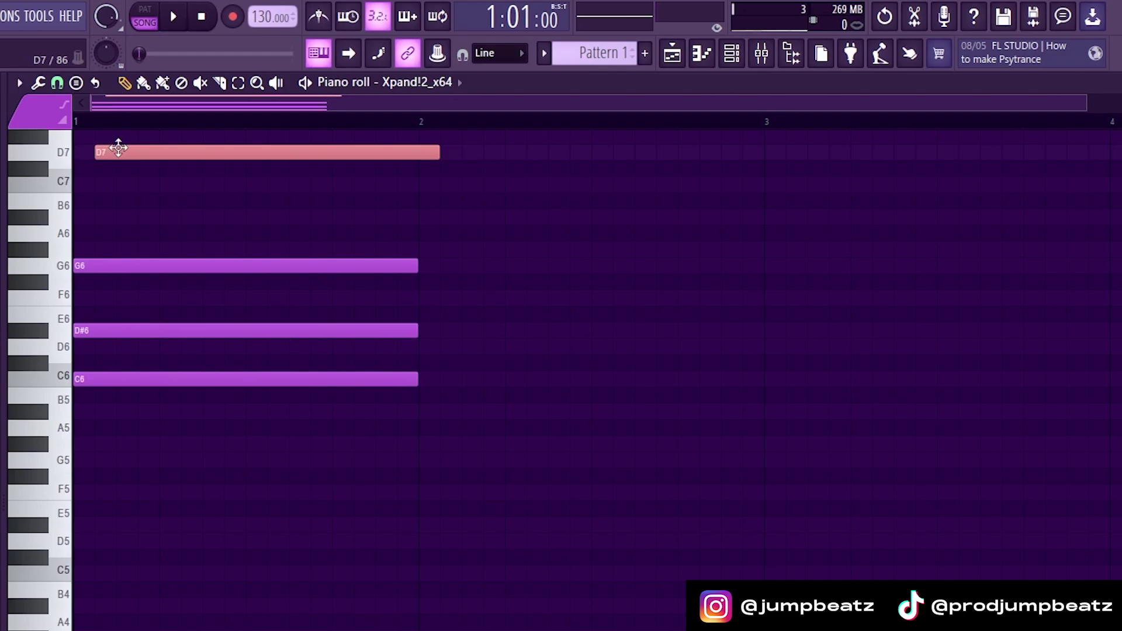
Step: Audition the chord and shorten the D7 note so it ends at the start of bar 2
key("space")
key("space")
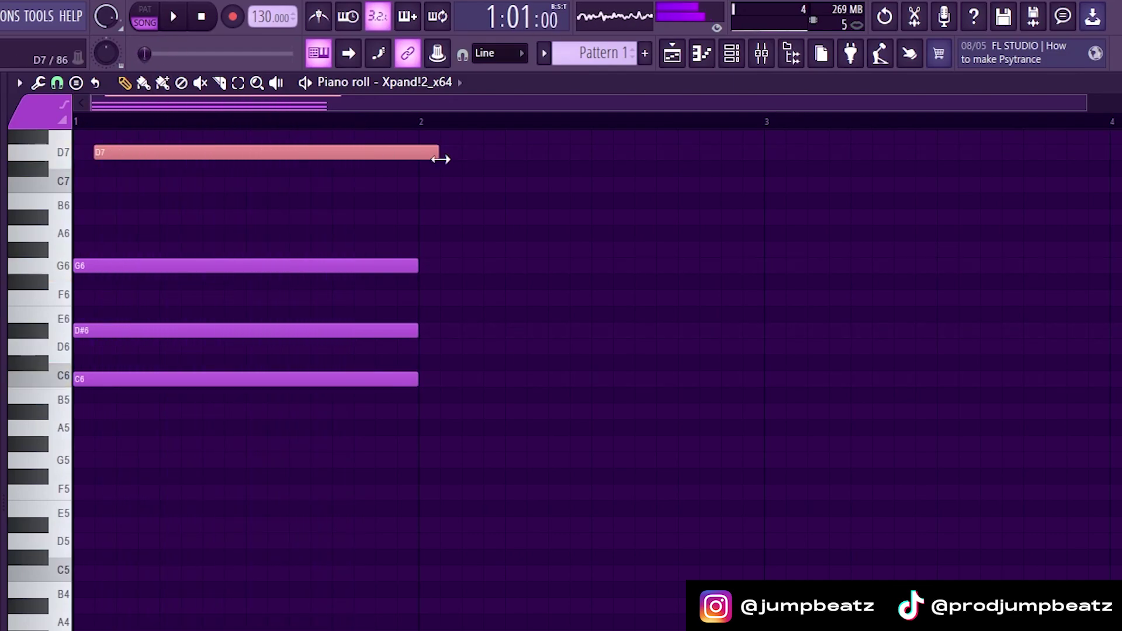
key("space")
scroll(451, 202, "down", 1)
Step: Copy the whole chord into bar 2 and delete the copied D7 note
left_click_drag(411, 451, 300, 466)
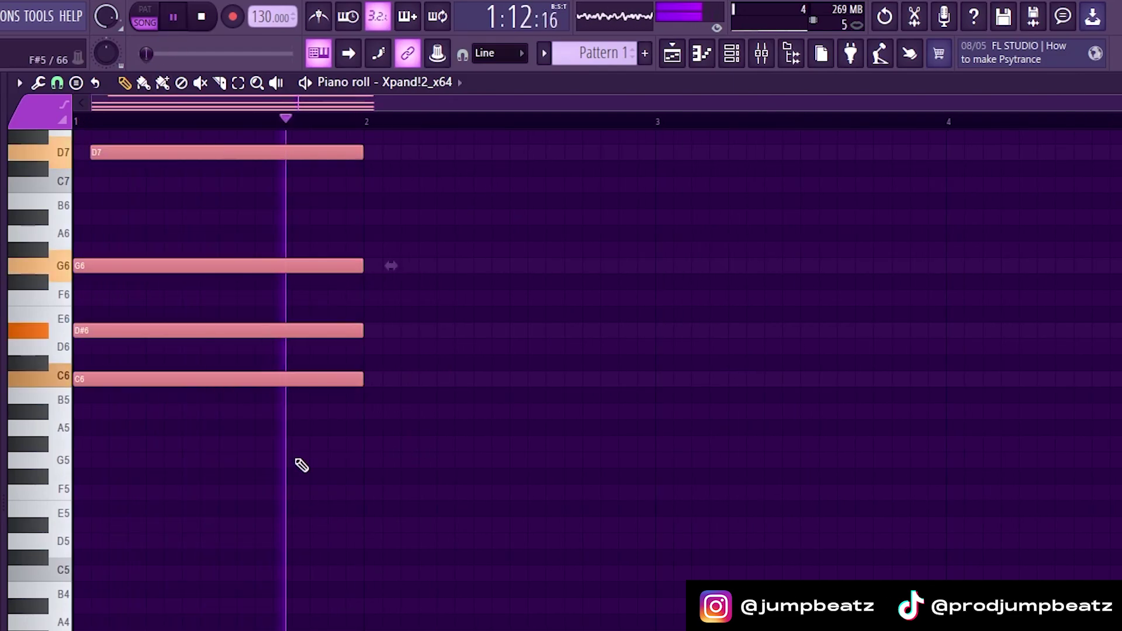
left_click_drag(263, 377, 553, 377)
key("space")
key("space")
key("ctrl+d")
right_click(462, 154)
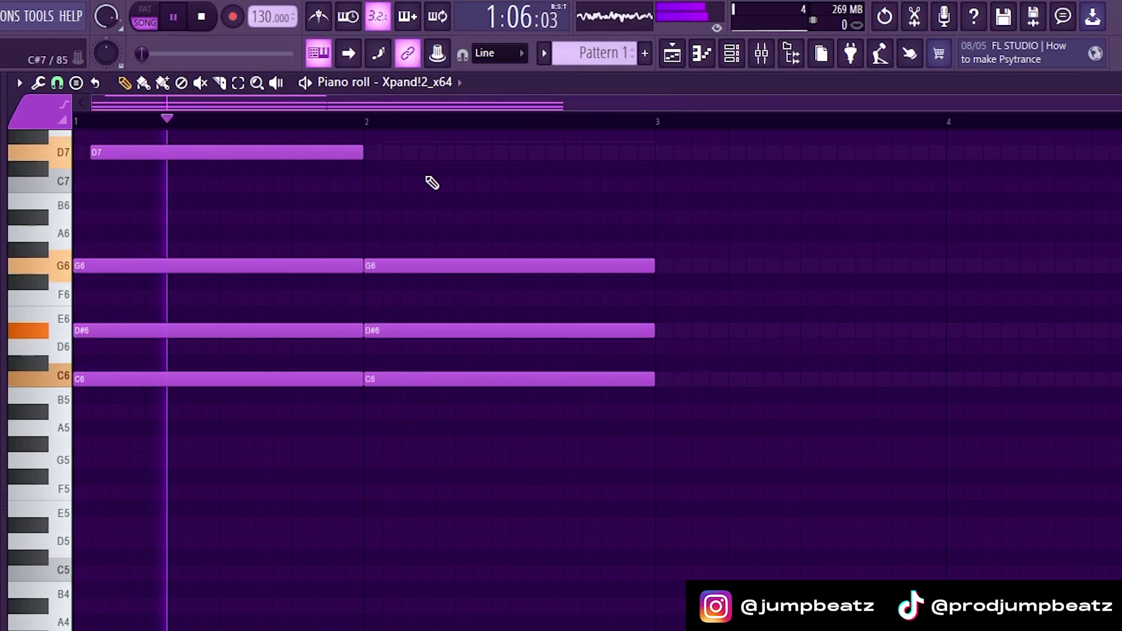
Step: Duplicate the two-bar chord pattern into bars 3 and 4 and play it back
scroll(476, 245, "down", 1)
left_click_drag(609, 413, 183, 173)
scroll(183, 173, "up", 1)
key("ctrl+b")
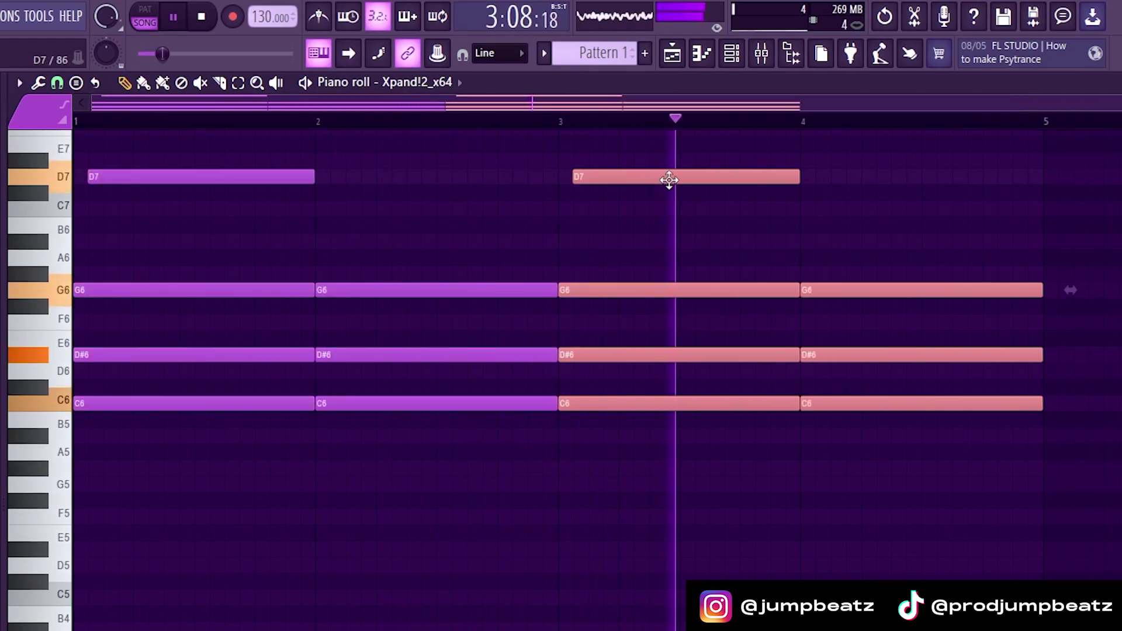
scroll(635, 476, "down", 1)
key("ctrl+d")
key("space")
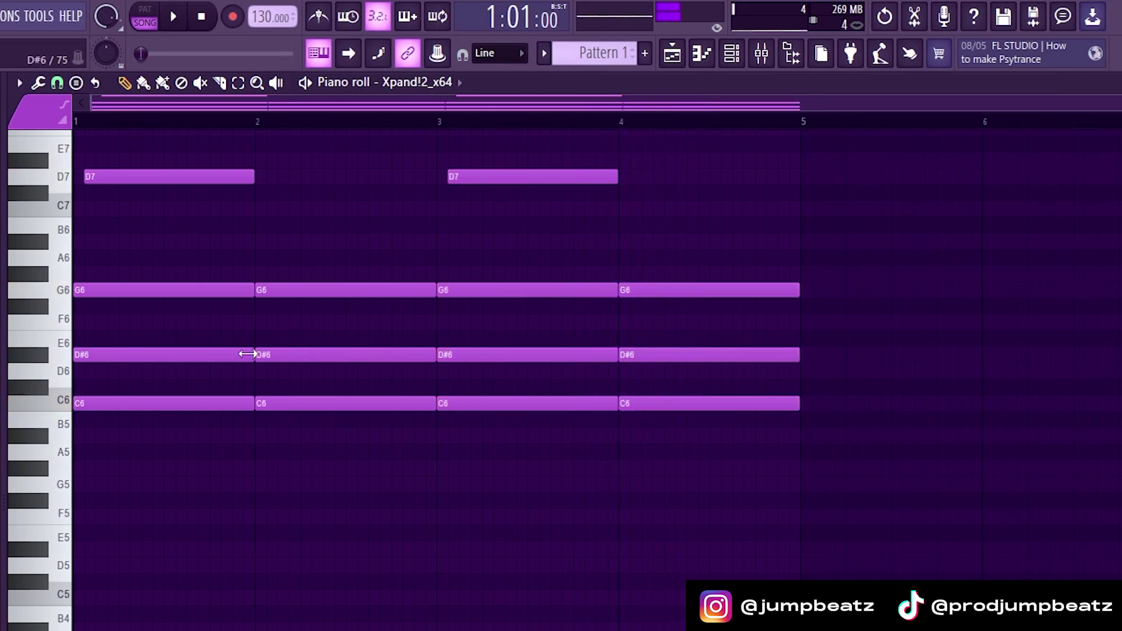
key("space")
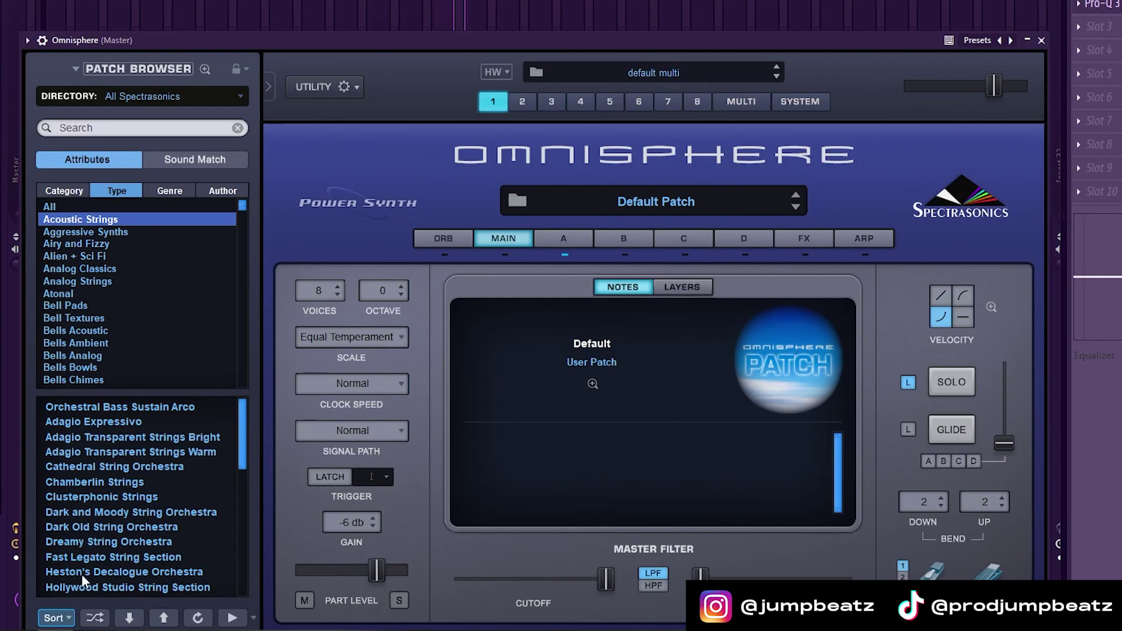
Step: Load the Fast Legato String Section patch in Omnisphere and open its piano roll
left_click(77, 558)
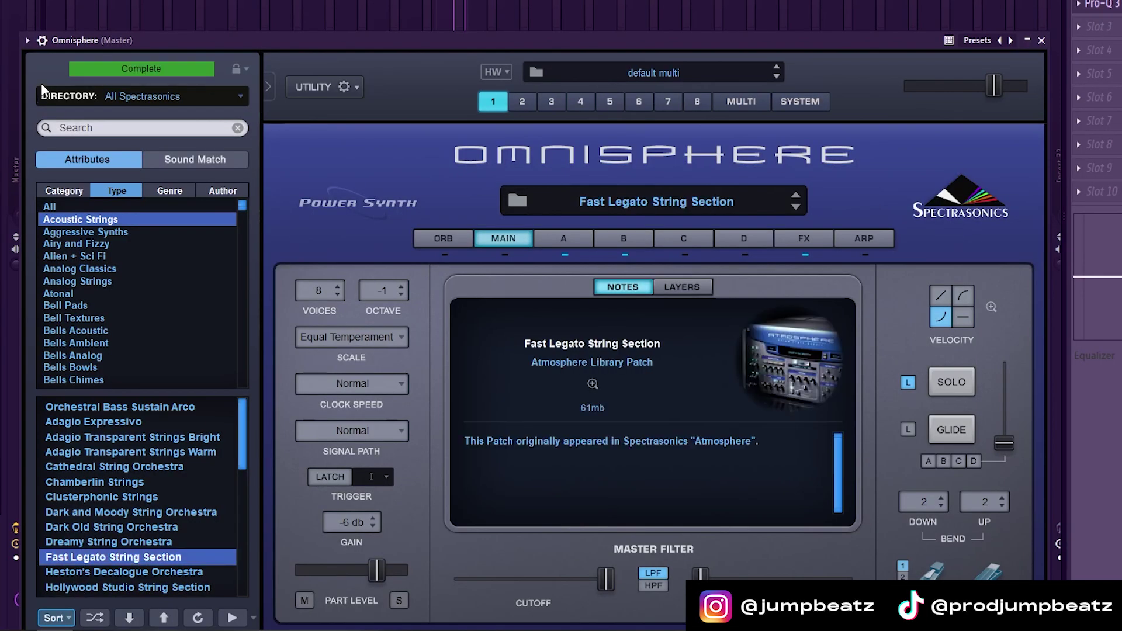
left_click(27, 40)
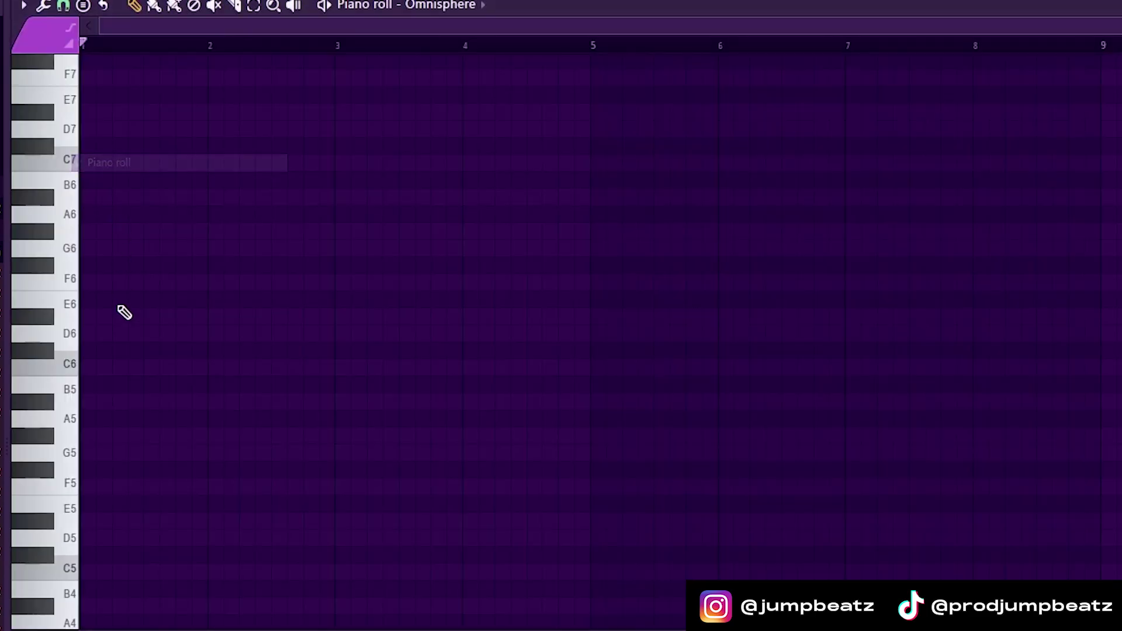
Step: Draw a four-bar string chord of C6, D#6 and G6, raise the middle note an octave to D#7 and audition it
left_click(120, 367)
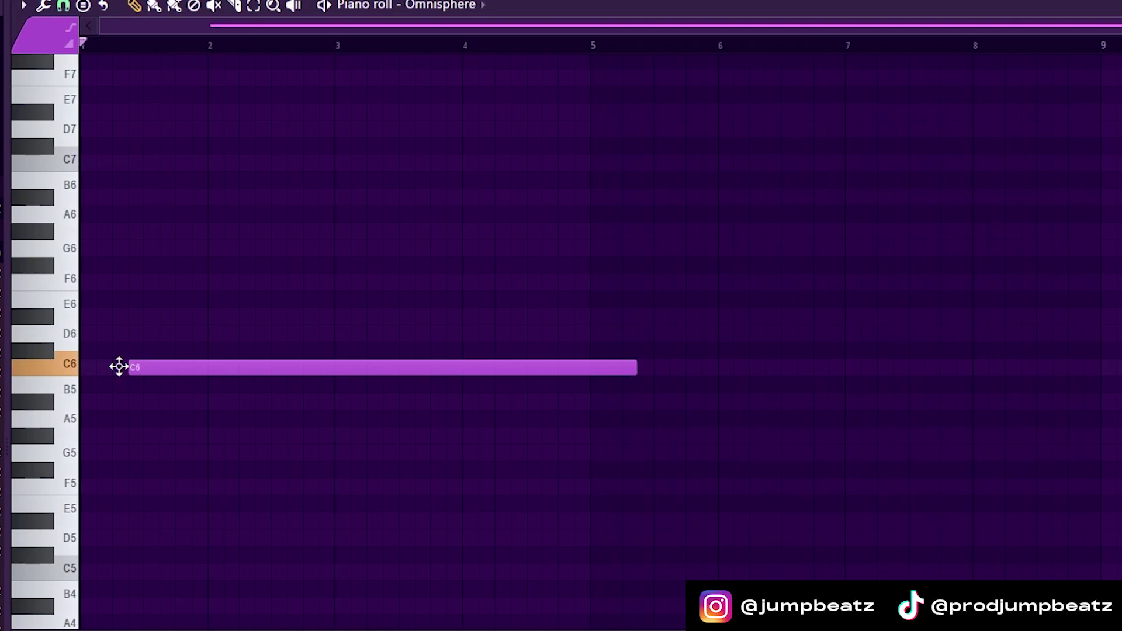
left_click(96, 317)
left_click(97, 249)
left_click(134, 316, "ctrl")
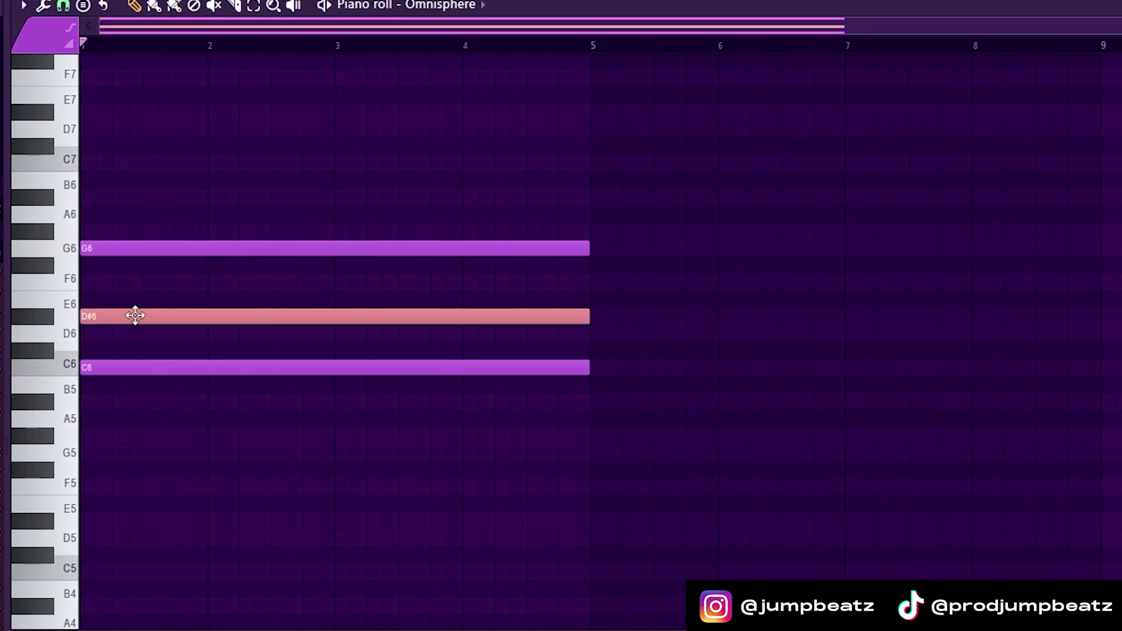
key("ctrl+Up")
key("space")
left_click(248, 133, "ctrl")
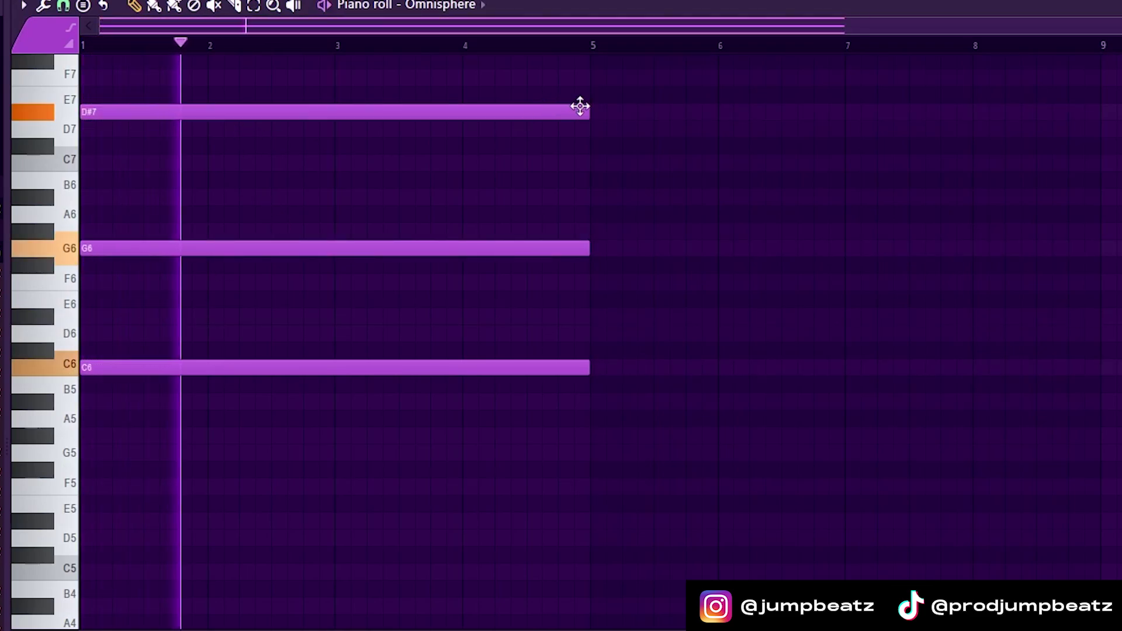
key("space")
Step: Shorten the D#7 note to one bar, fill bars 2 to 4 with D7, C7 and D7, and play the strings
left_click_drag(581, 111, 272, 110)
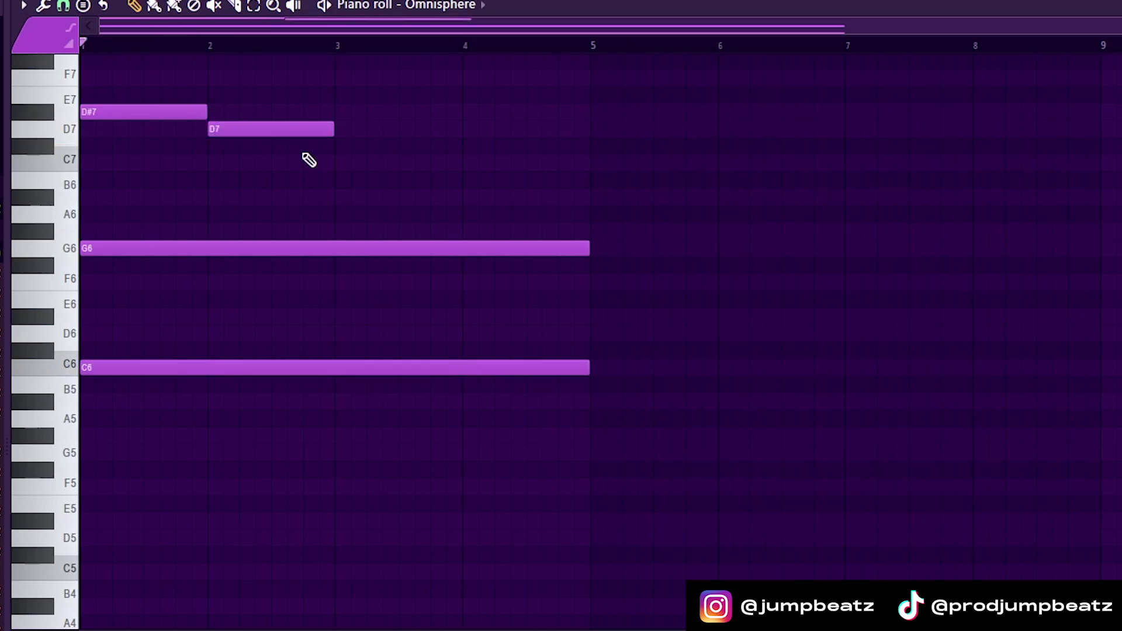
scroll(354, 286, "up", 4)
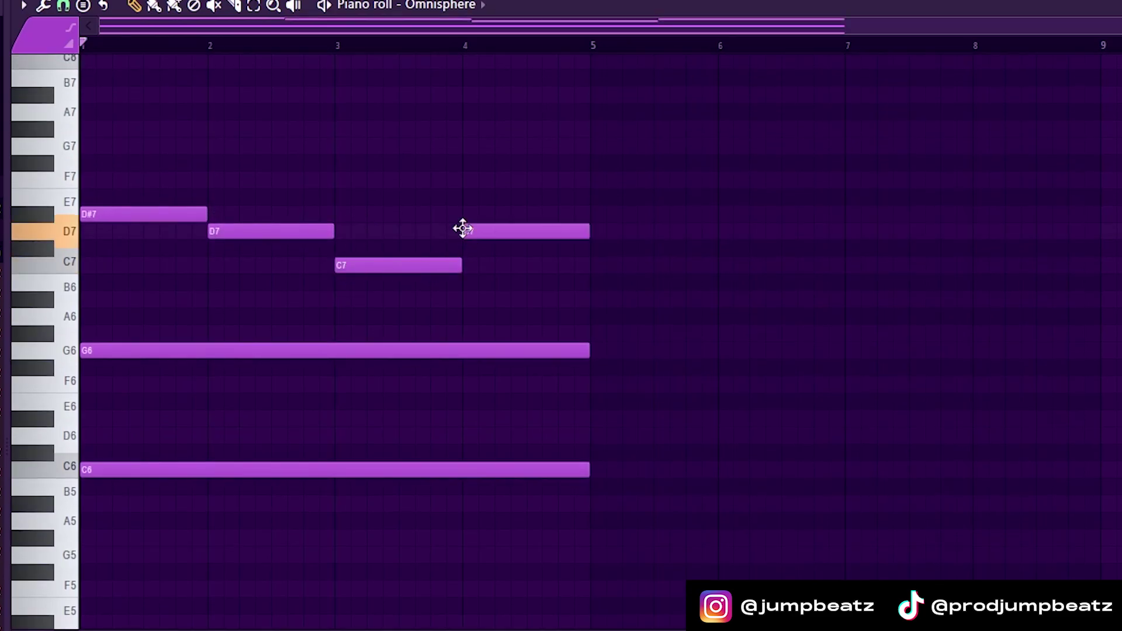
left_click_drag(697, 140, 107, 496)
key("space")
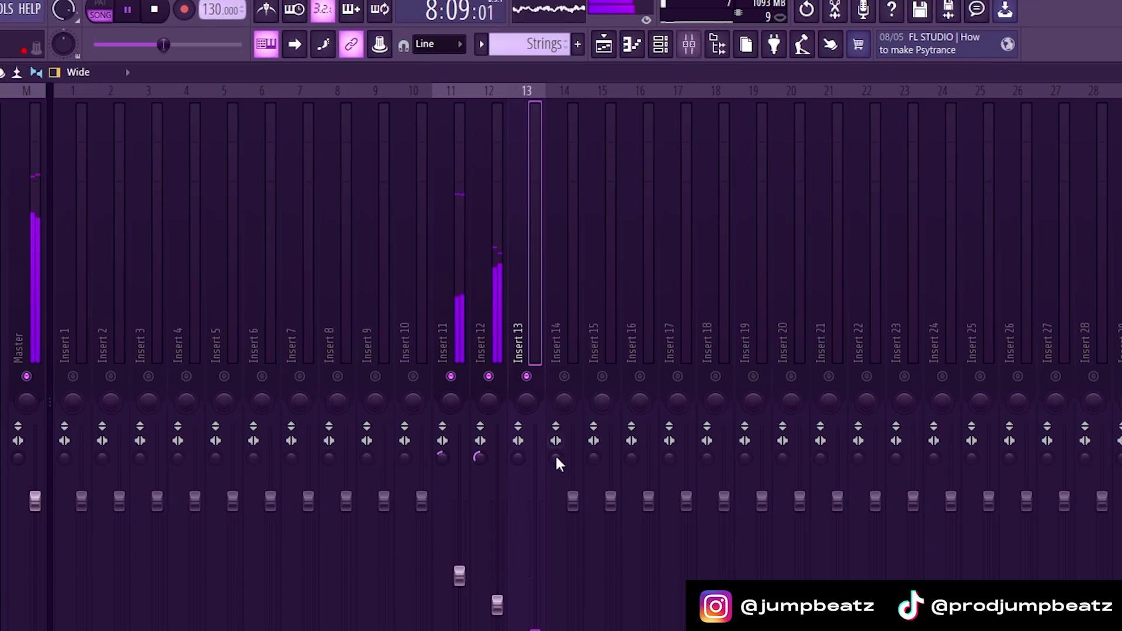
Step: Route the Omnisphere channel to mixer track 13
left_click(661, 46)
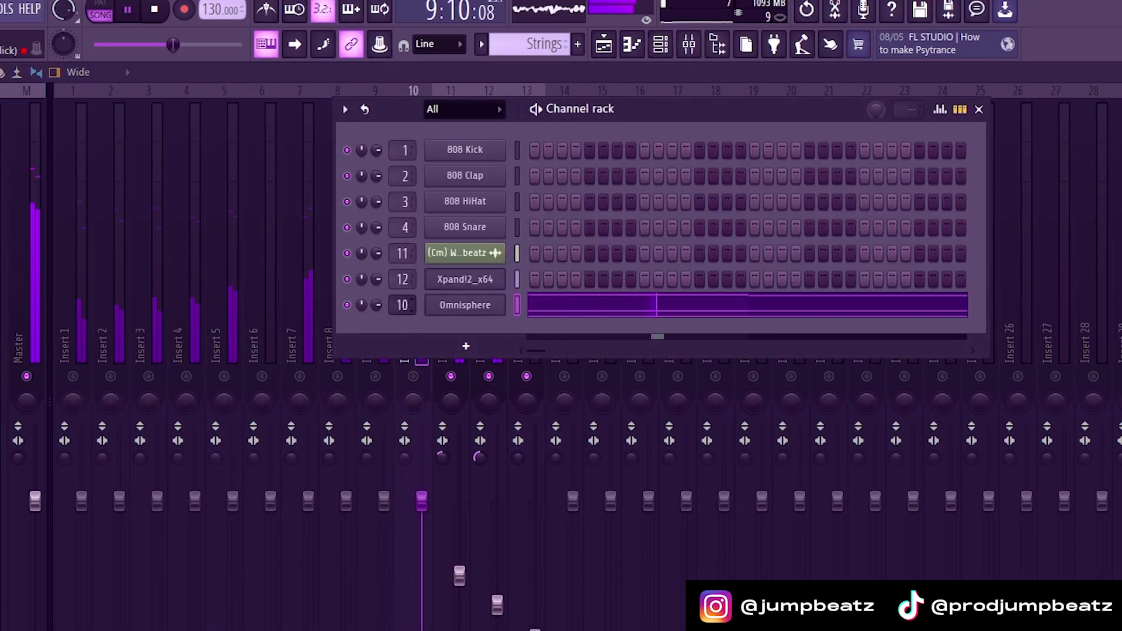
left_click(673, 46)
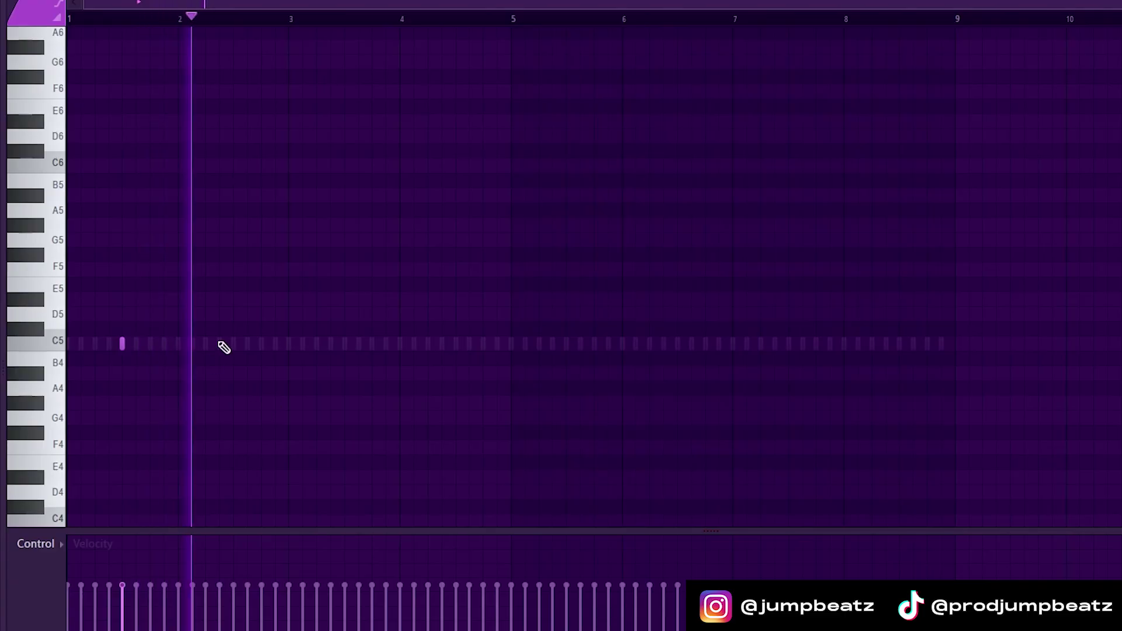
Step: Place C5 drum hits on the third beat of bars 2 to 8, with extra off-beat hits in bars 4, 7 and 8
left_click(233, 344)
left_click(345, 345)
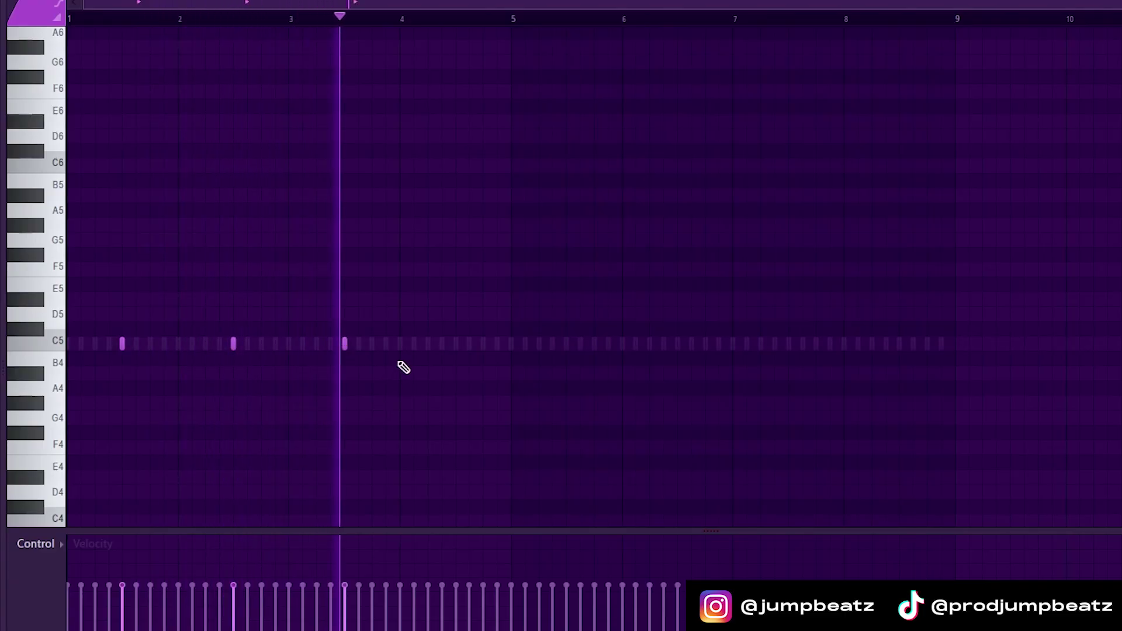
left_click(414, 345)
left_click(456, 343)
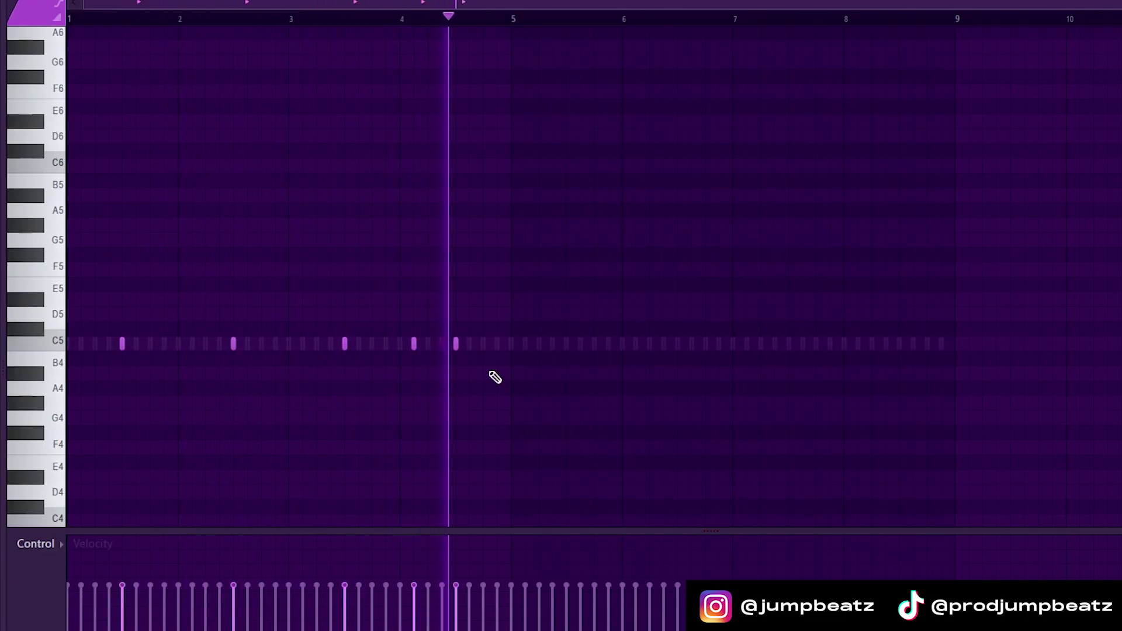
left_click(565, 344)
left_click(677, 344)
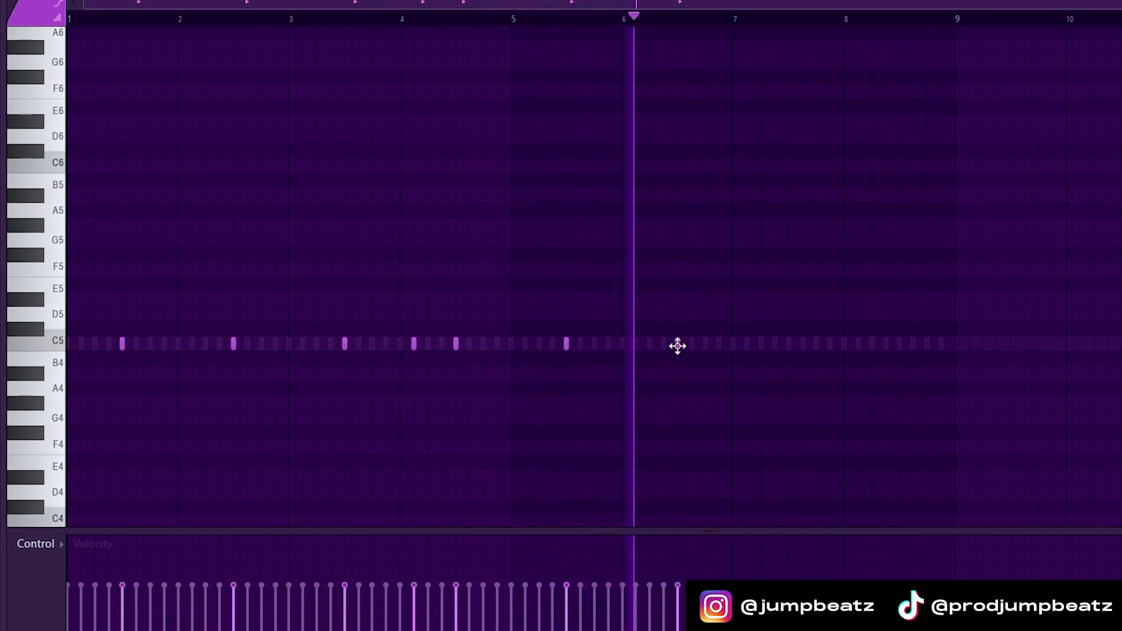
left_click(788, 345)
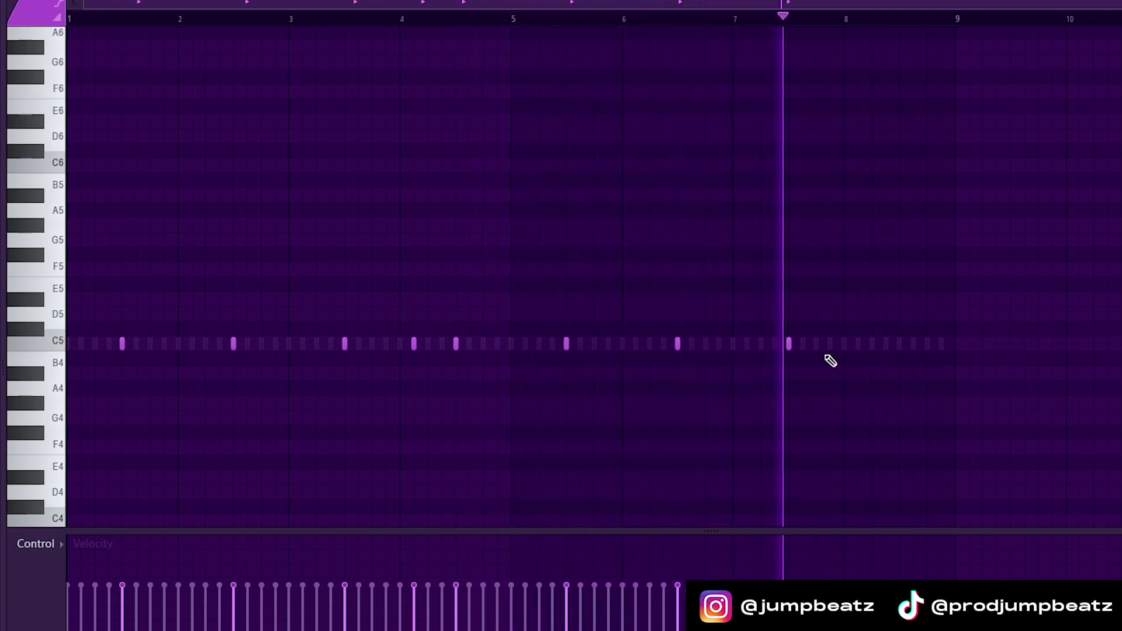
left_click(830, 344)
left_click(858, 345)
left_click(900, 346)
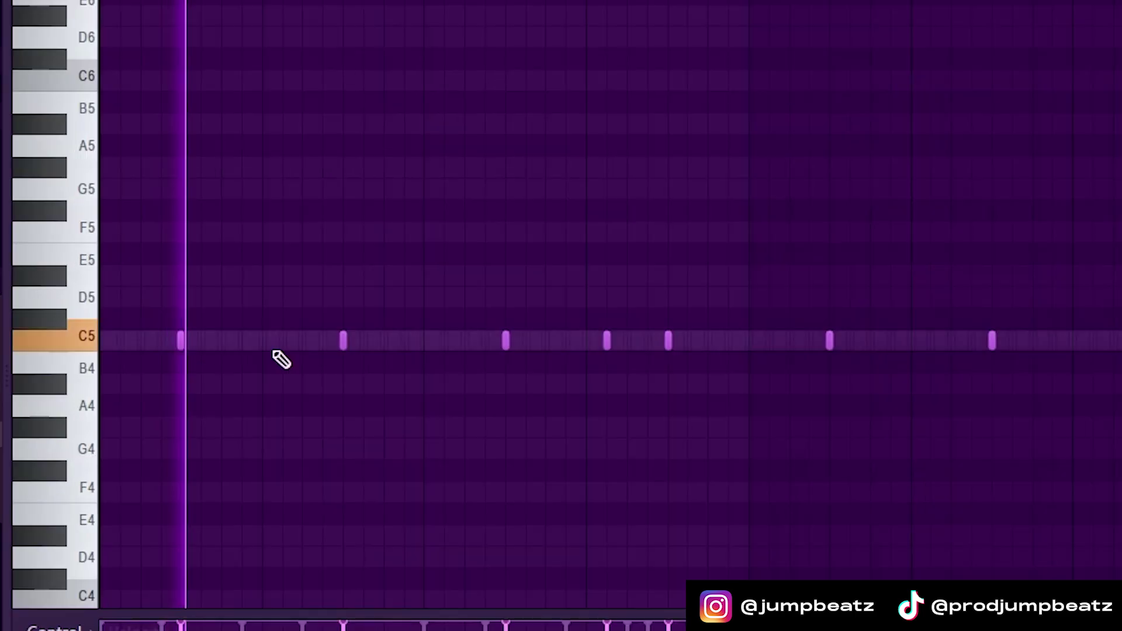
Step: Add extra C5 hits near the end of bars 2 and 6 of the drum pattern
left_click(404, 341)
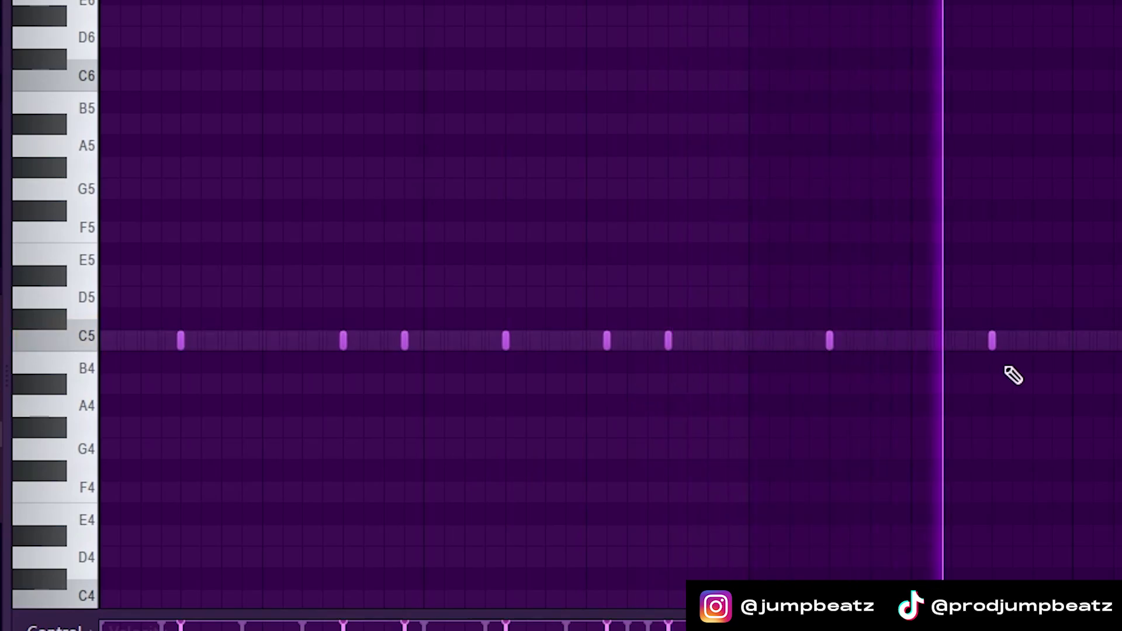
left_click(1053, 340)
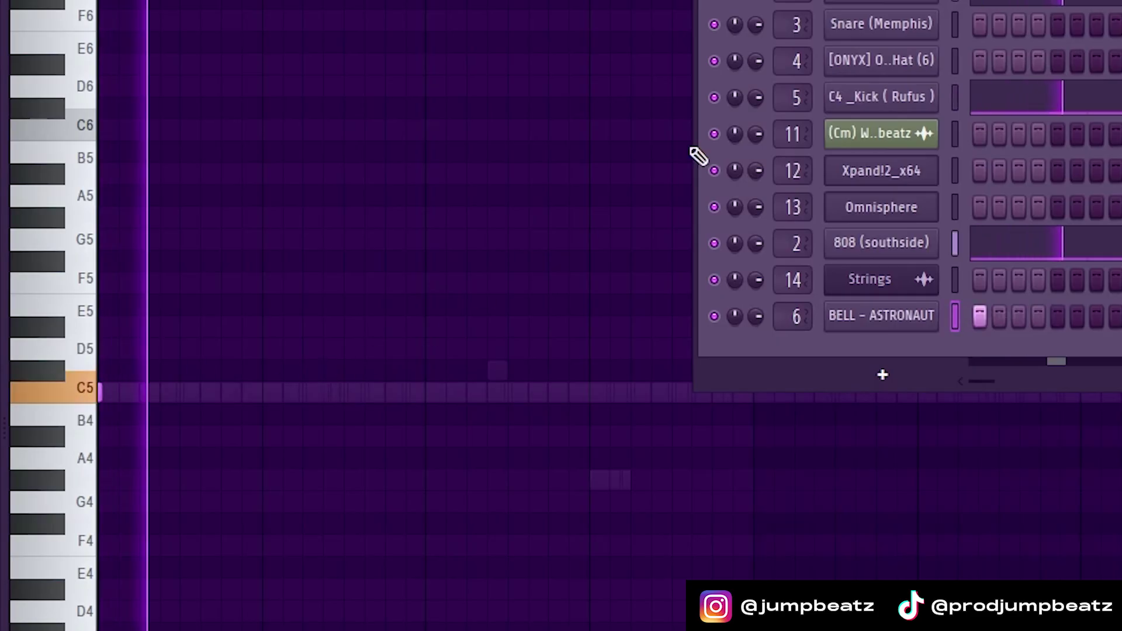
Step: Hide the channel rack and place a single C5 hit at the start of bar 3
key("F6")
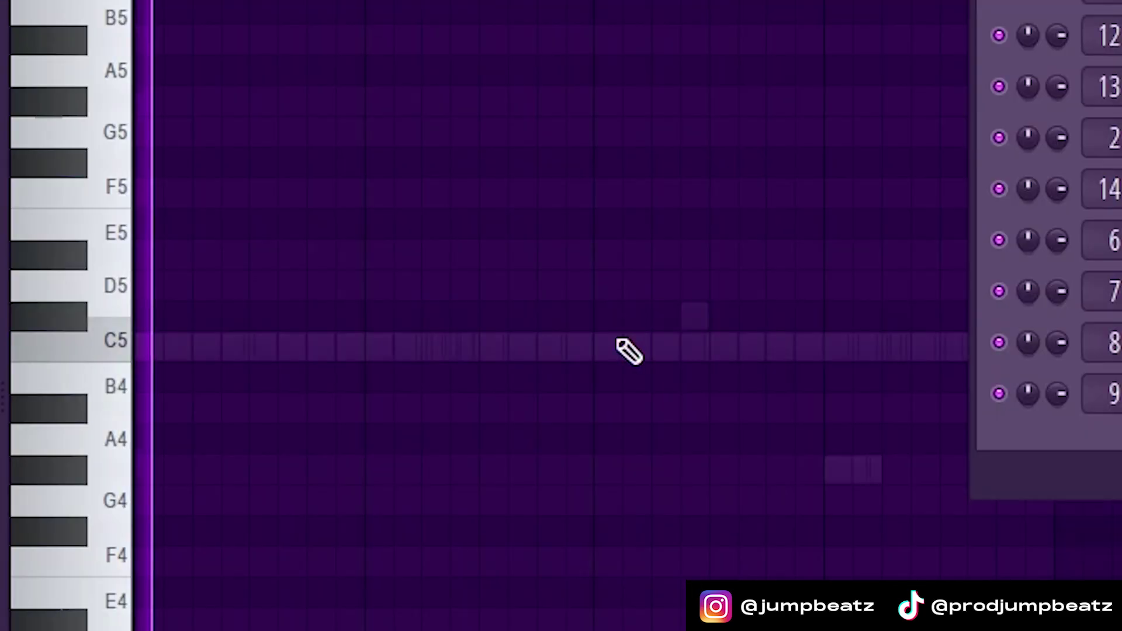
key("F6")
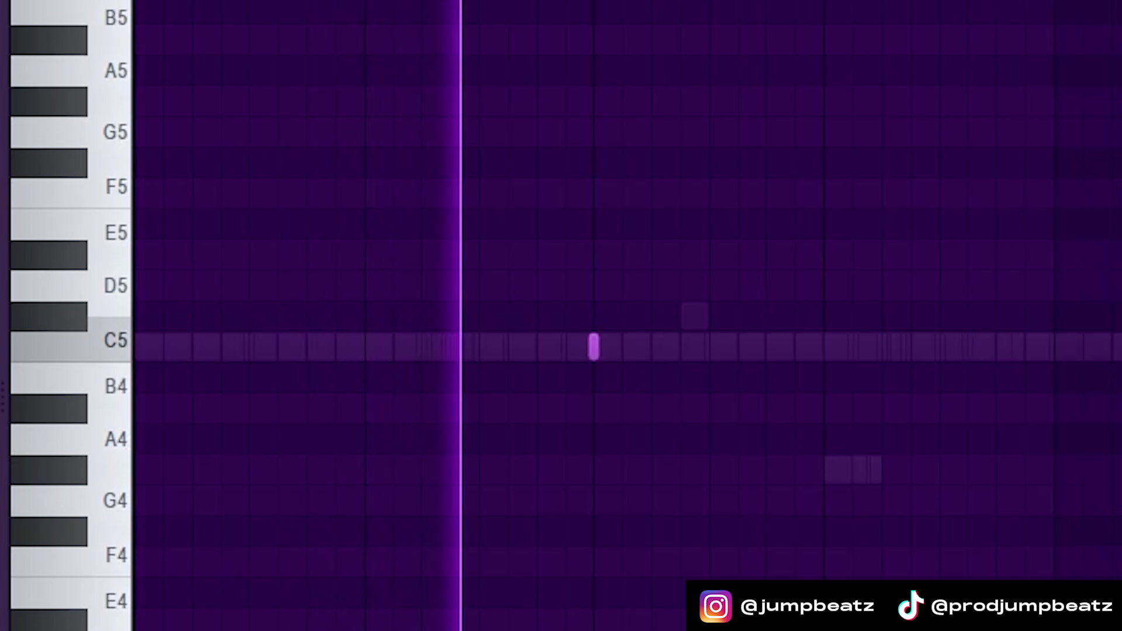